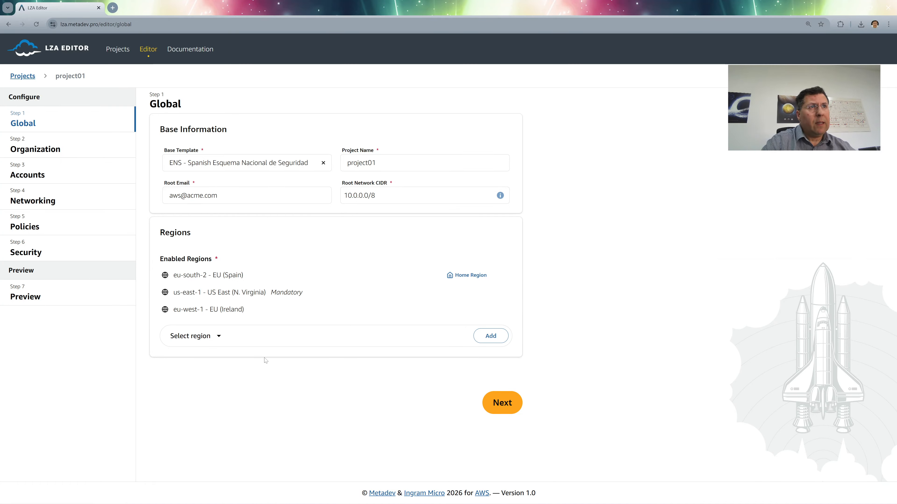
Rename the project to demo and replace the local part of the root email address.
click(408, 175)
key(ctrl+a)
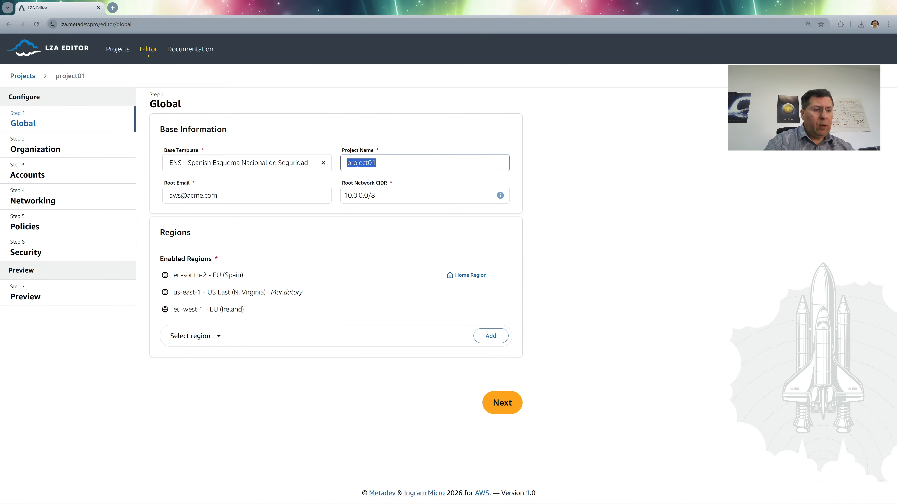
text(demo)
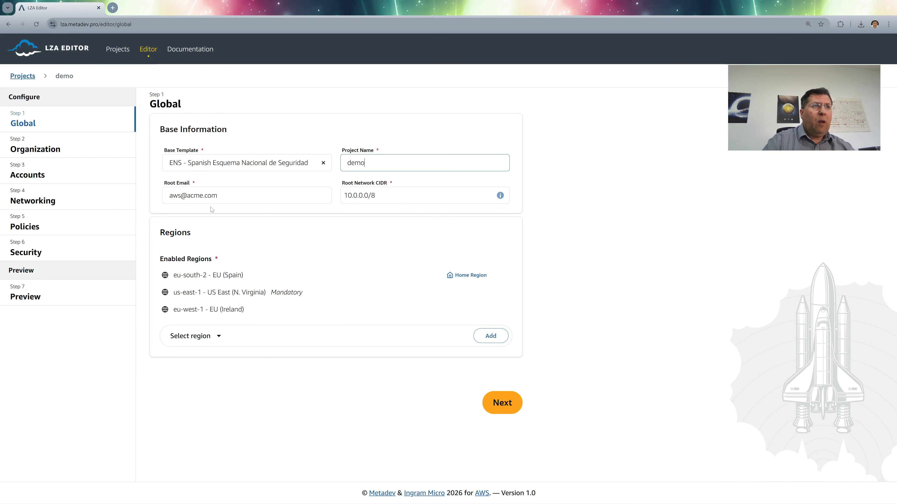
drag(181, 196, 168, 201)
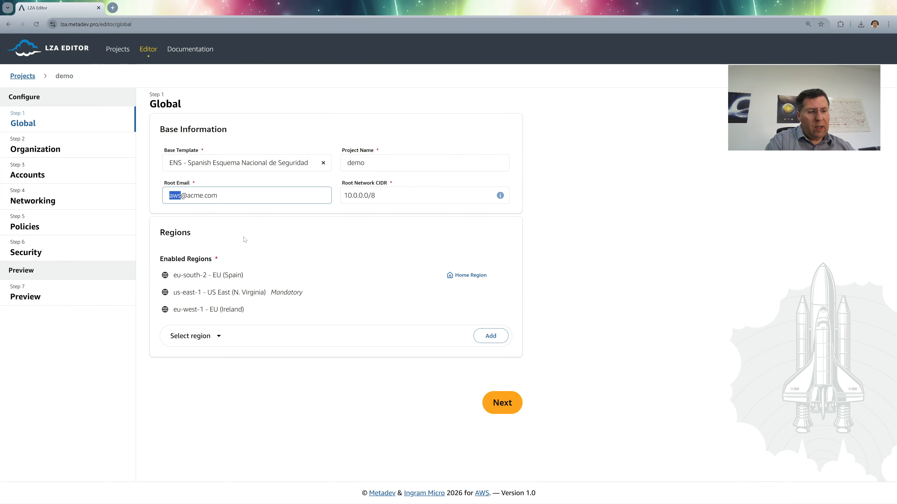
text(pedro)
mouse_move(214, 195)
mouse_down()
mouse_move(196, 195)
mouse_move(223, 195)
mouse_up()
key(Right)
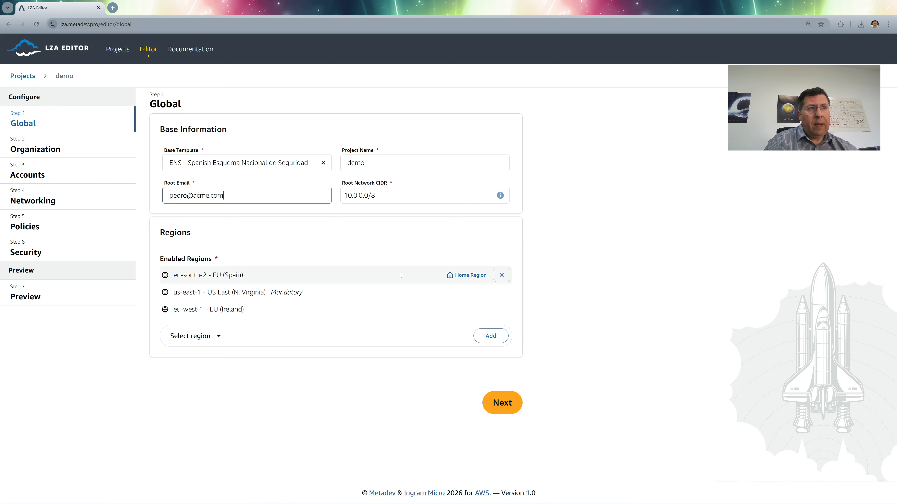
Add eu-south-1 - EU (Milan) to the enabled regions and continue to the Organization step.
click(218, 337)
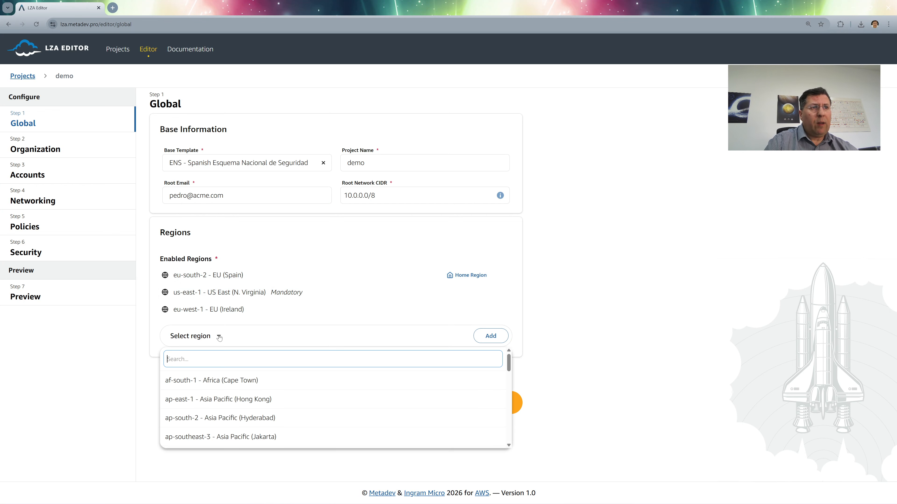
text(mil)
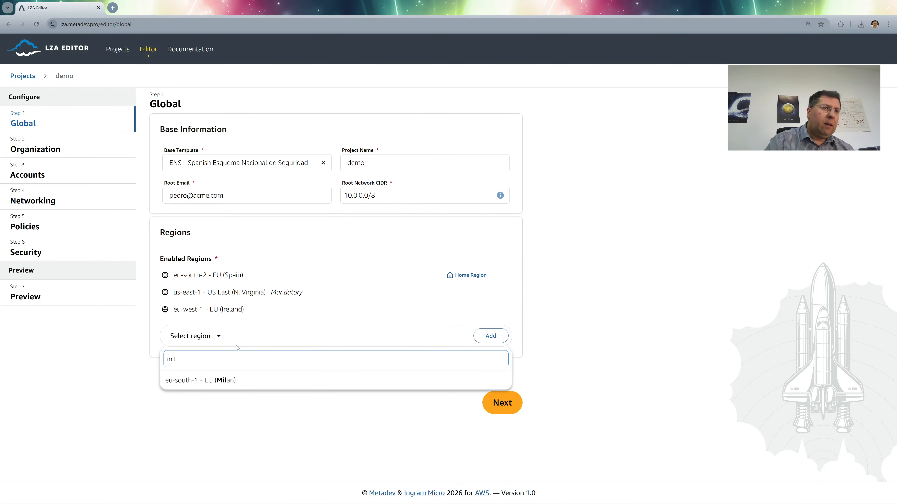
click(240, 380)
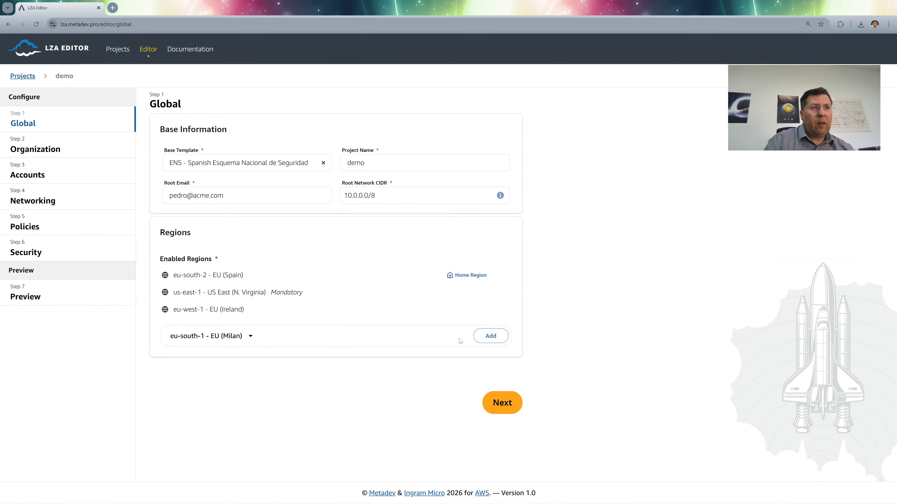
click(490, 336)
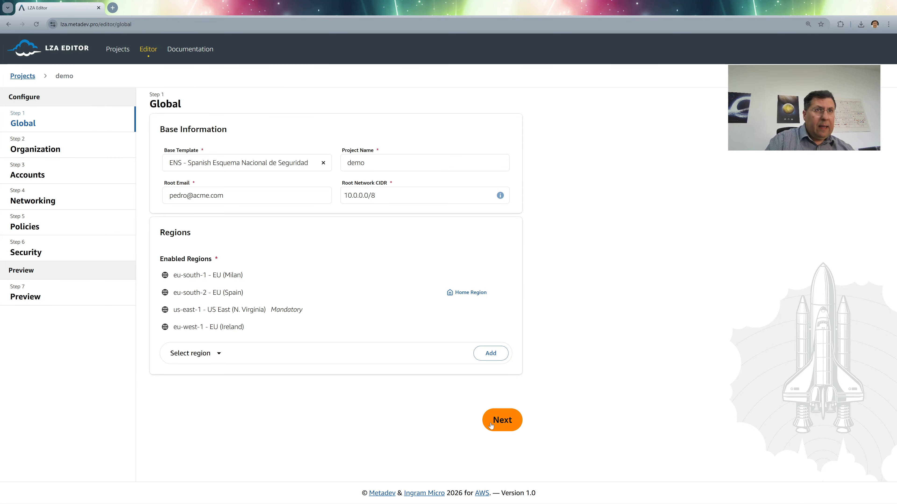
click(502, 421)
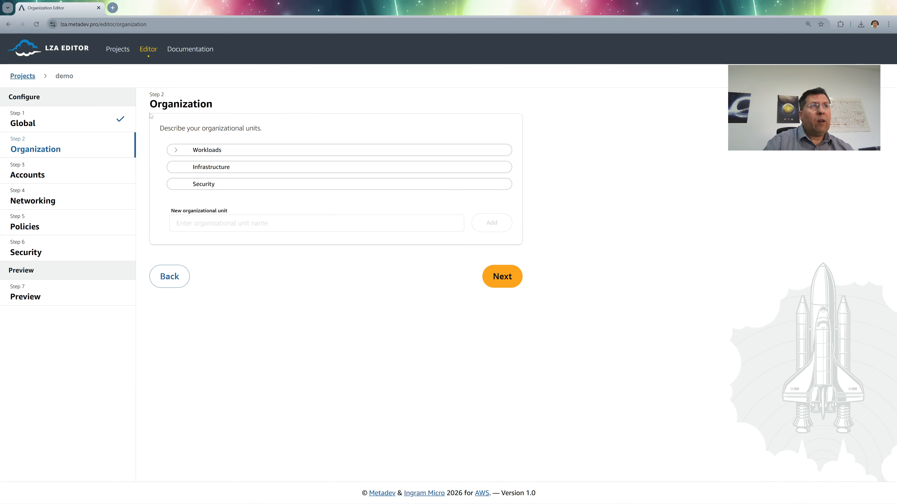
Add an organizational unit named Lab under Workloads and remove it again.
click(176, 150)
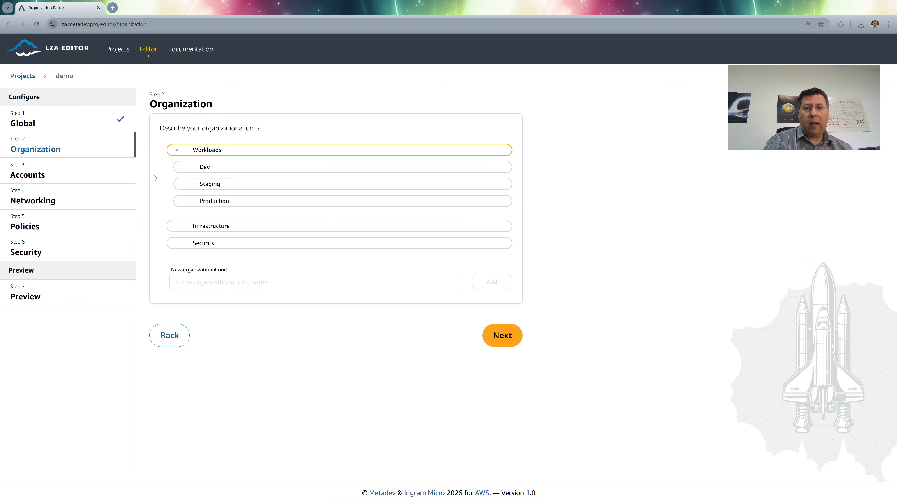
mouse_move(181, 176)
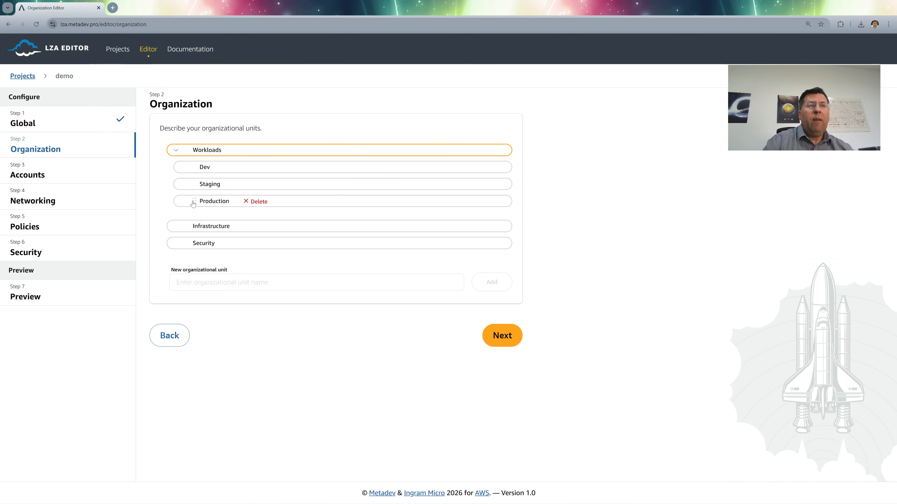
click(198, 282)
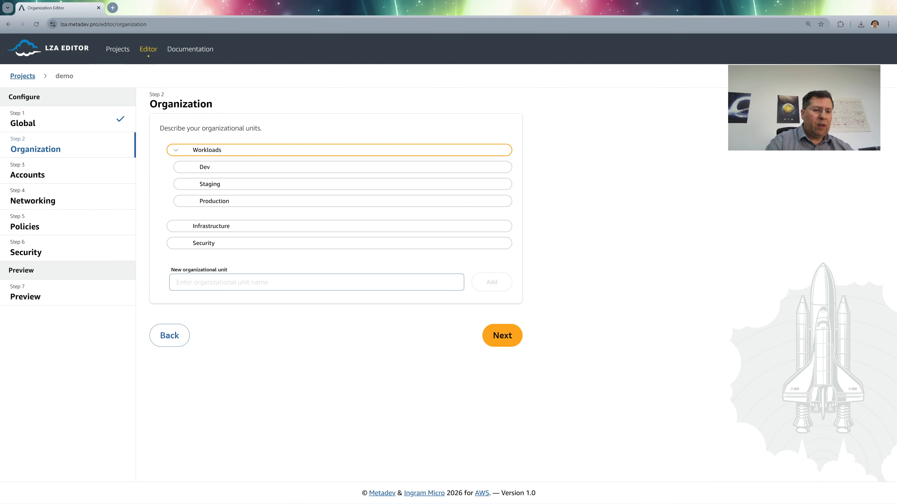
text(Lab)
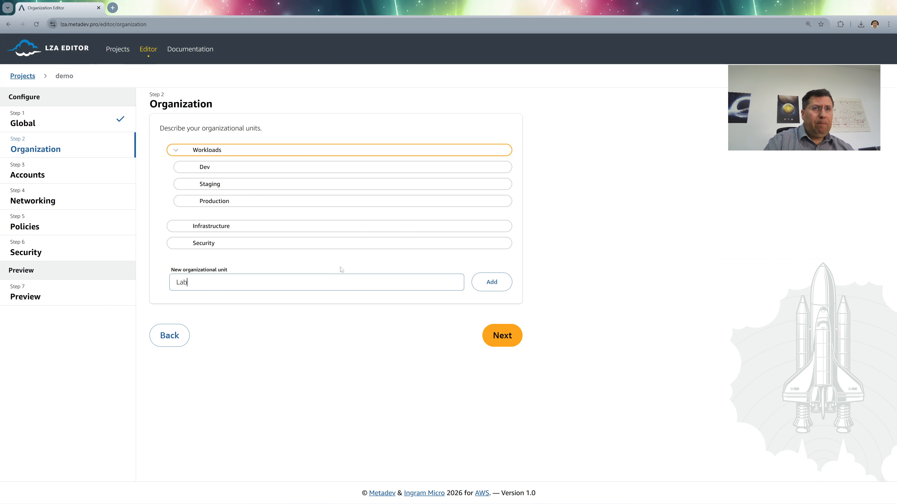
click(478, 288)
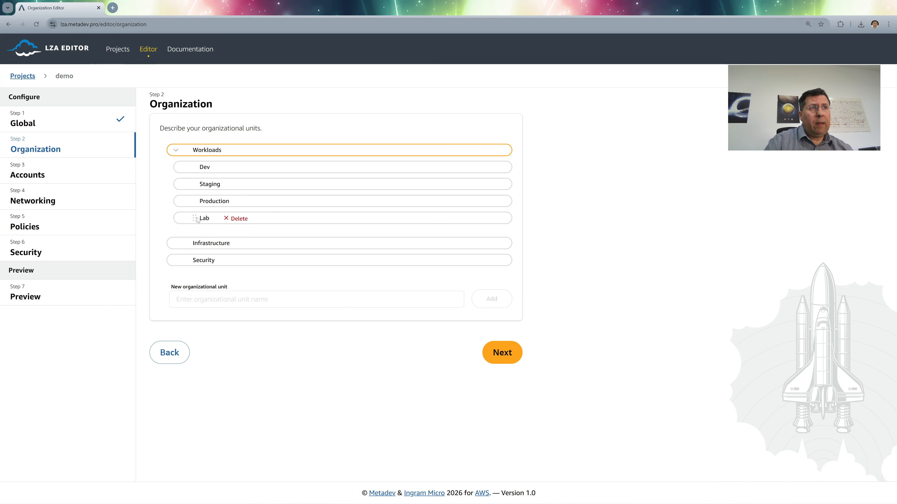
click(227, 219)
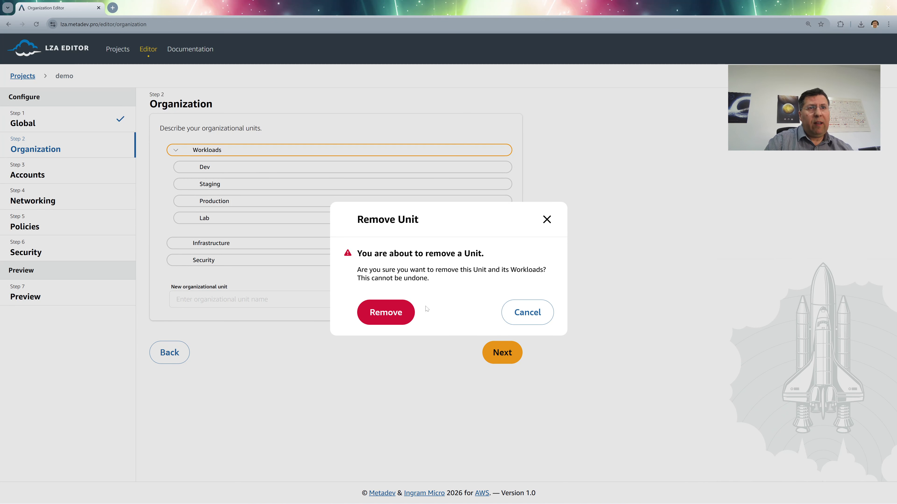
click(402, 313)
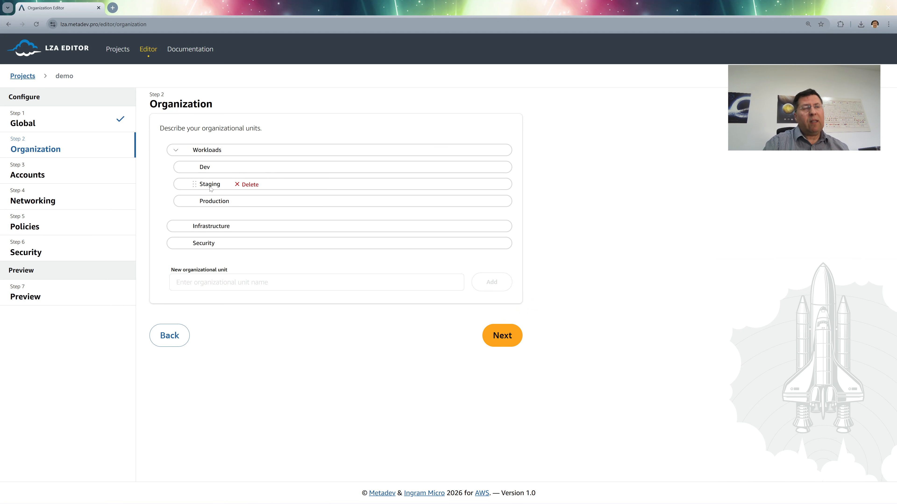
Accept the organizational units and the proposed accounts, continuing to the Networking step.
click(506, 336)
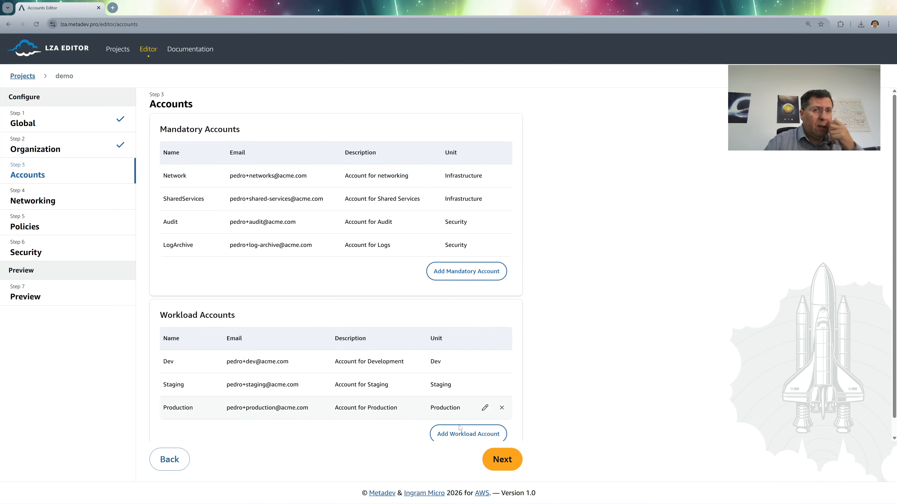
click(484, 459)
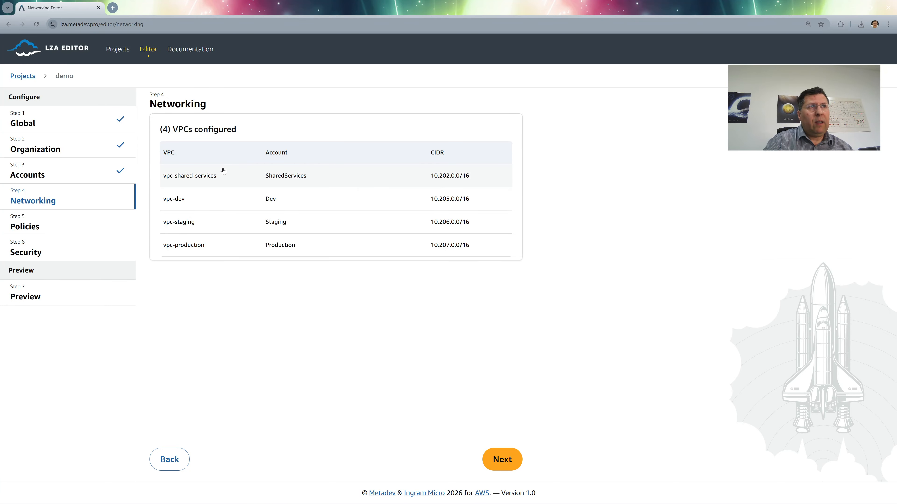
Review the vpc-production details and its subnets, and continue to the Policies step.
click(199, 246)
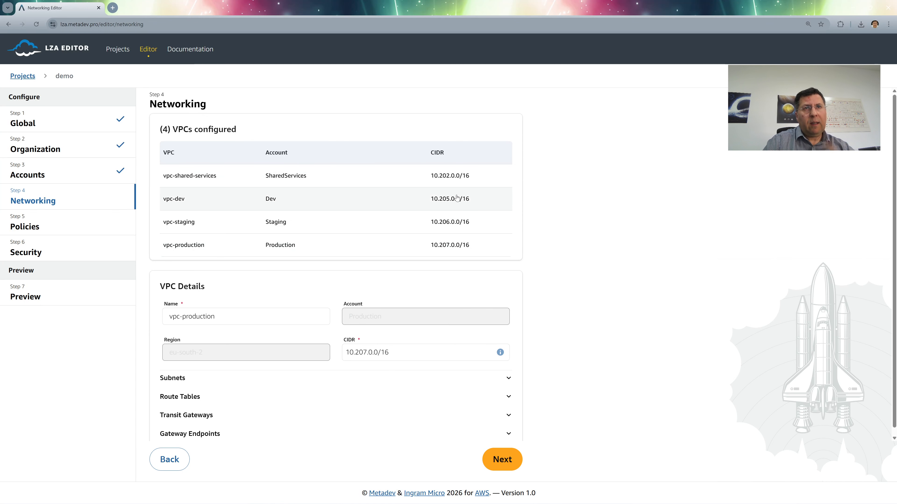
scroll(249, 296, down, 1)
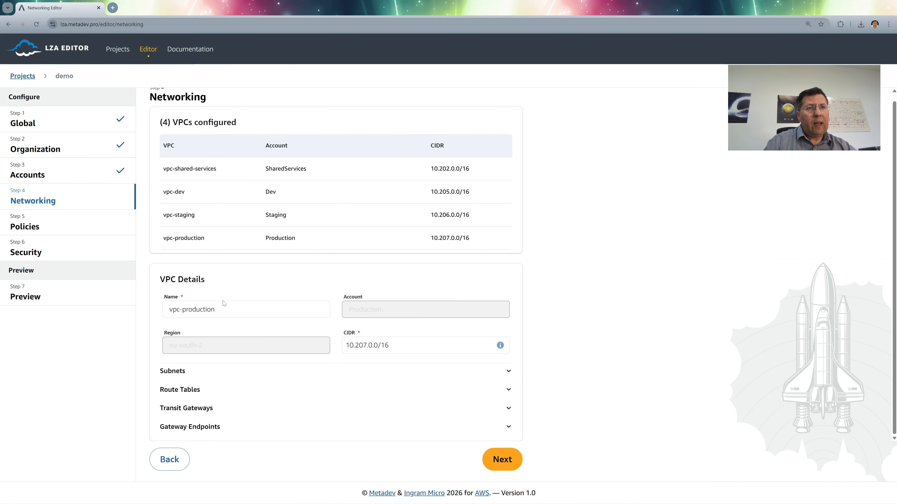
click(223, 371)
scroll(224, 372, down, 3)
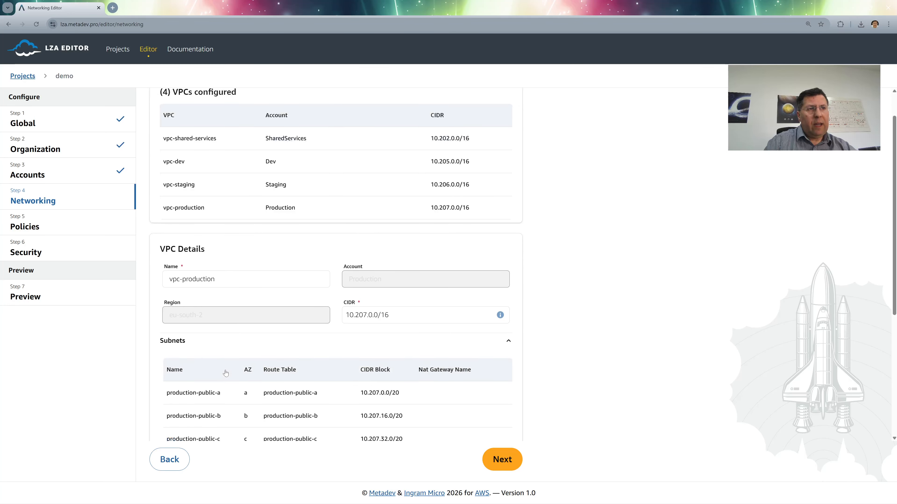
scroll(201, 265, down, 2)
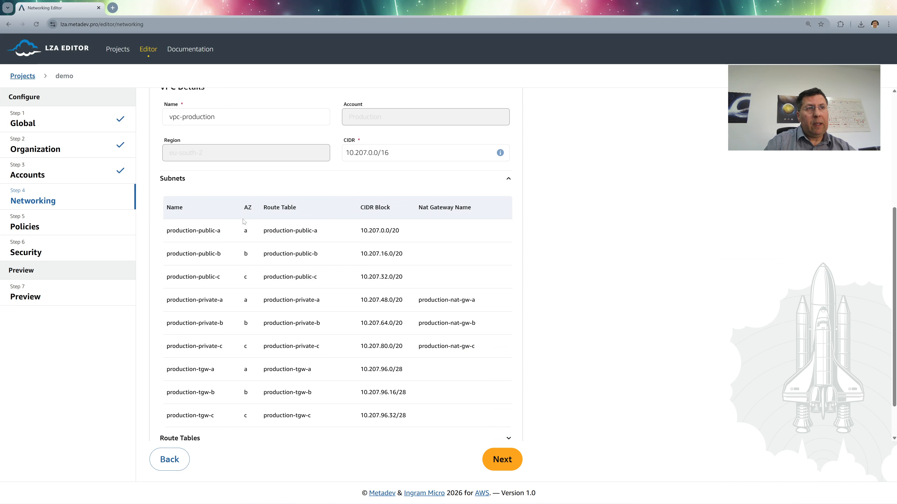
scroll(225, 322, down, 2)
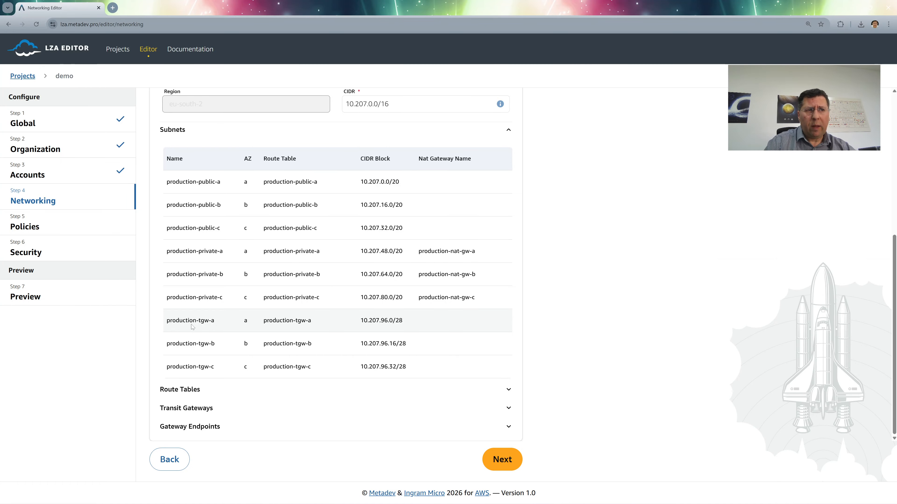
click(500, 458)
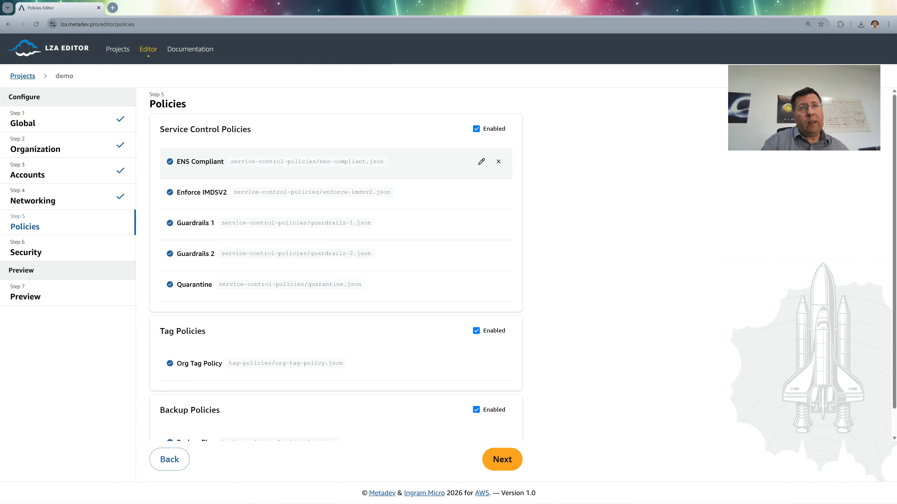
Delete the "amplify:*" entry from the JSON of the ENS Compliant service control policy and save the policy.
click(481, 161)
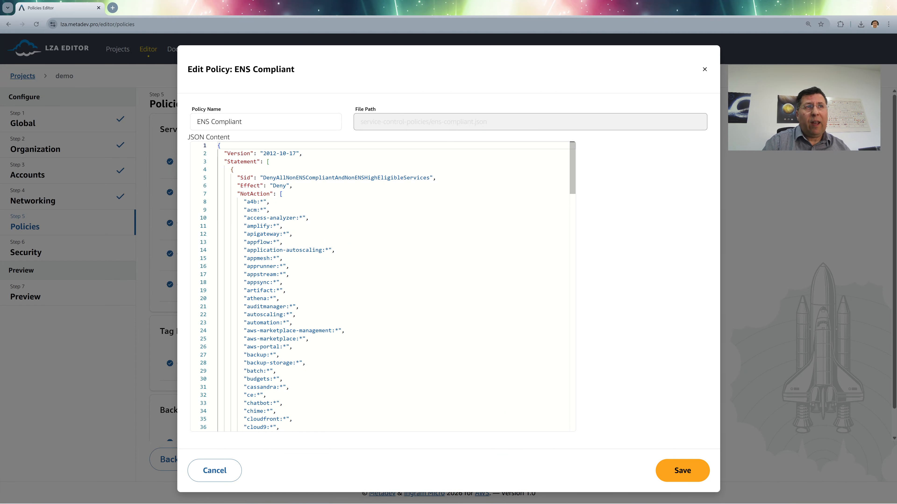
drag(240, 217, 283, 226)
key(BackSpace)
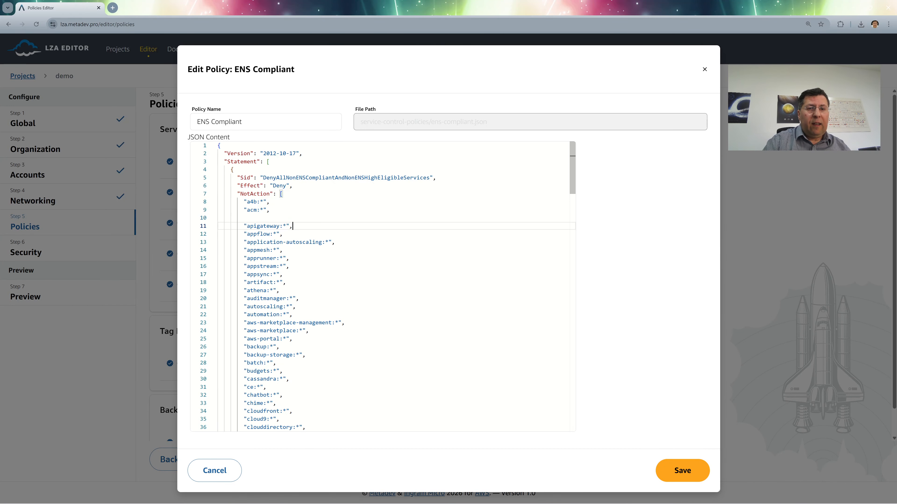
key(BackSpace)
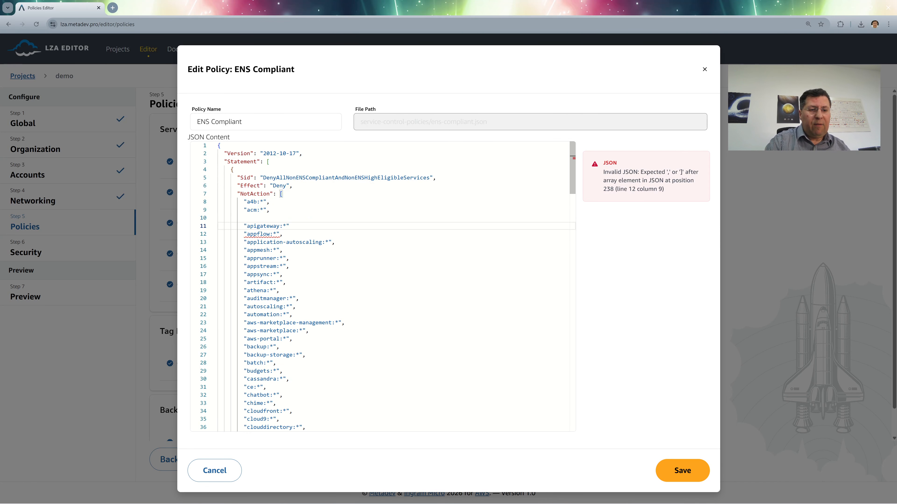
text(,)
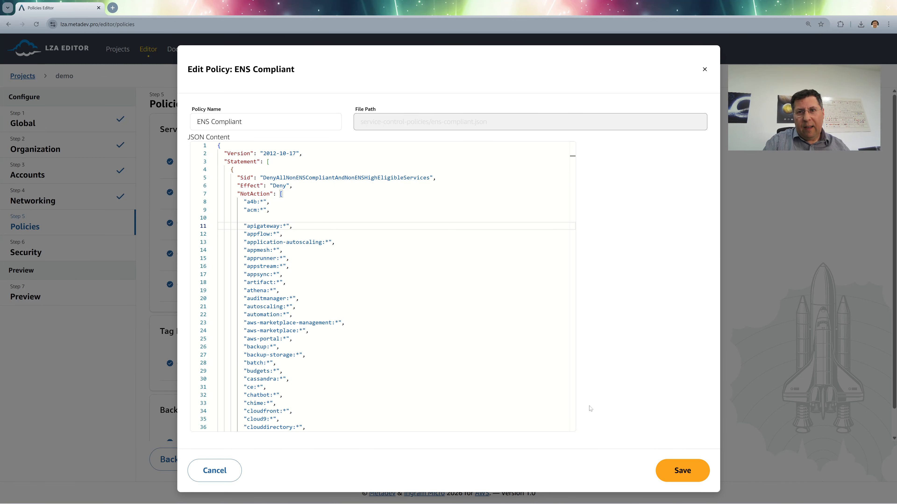
click(671, 469)
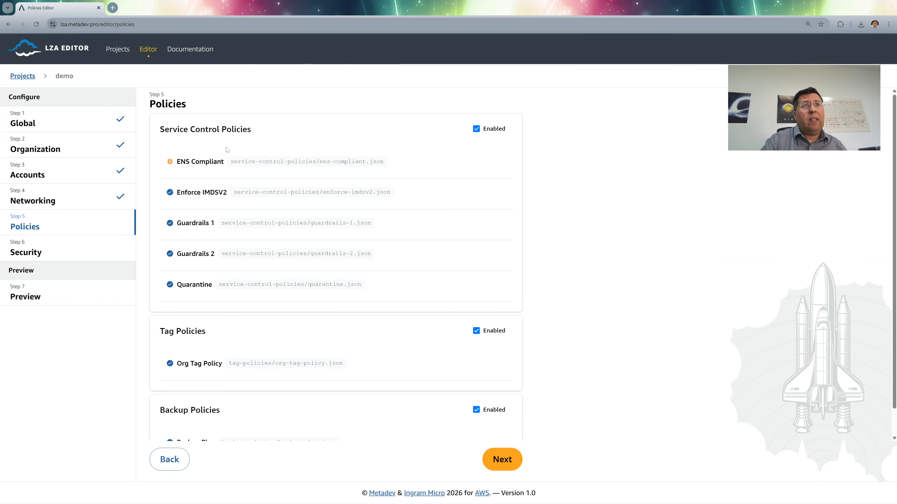
Restore the ENS Compliant policy to its original template version.
mouse_move(185, 171)
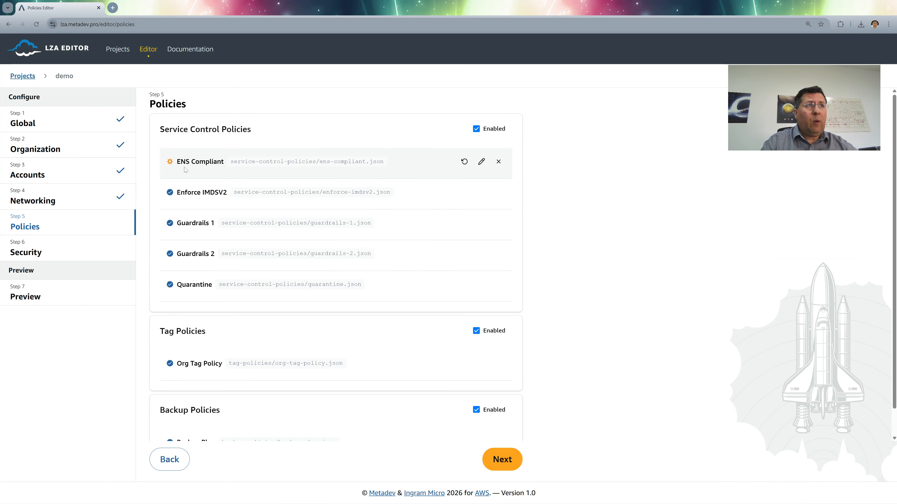
click(461, 164)
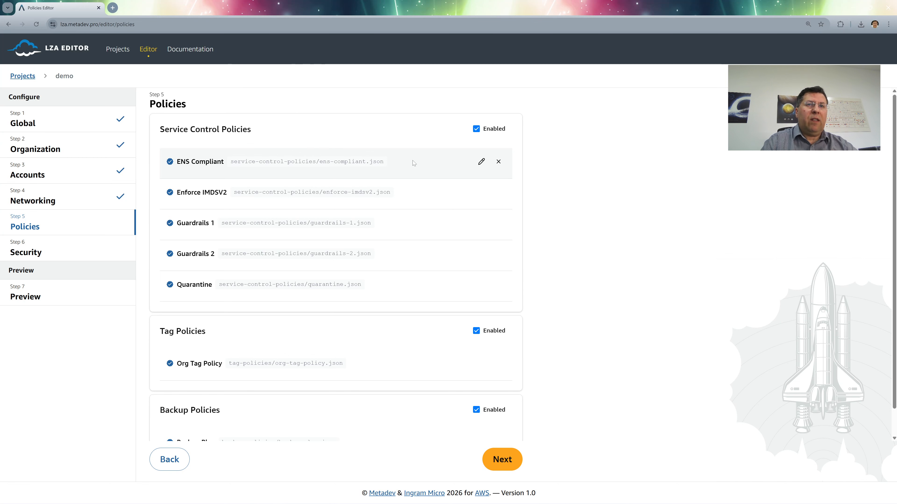
Accept the service control, tag and backup policies, continuing to the Security step.
scroll(412, 161, down, 1)
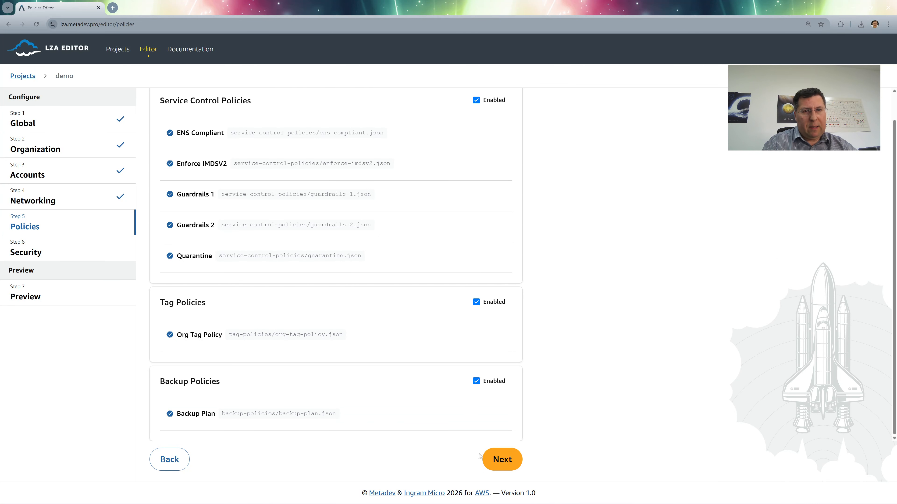
click(503, 465)
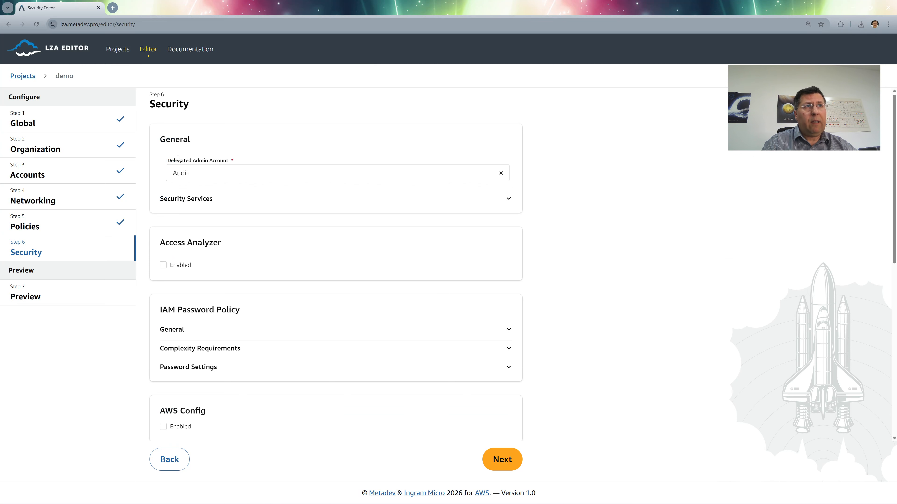
Exclude the eu-south-2 region from EBS Default Volume Encryption and remove that exclusion again.
click(508, 199)
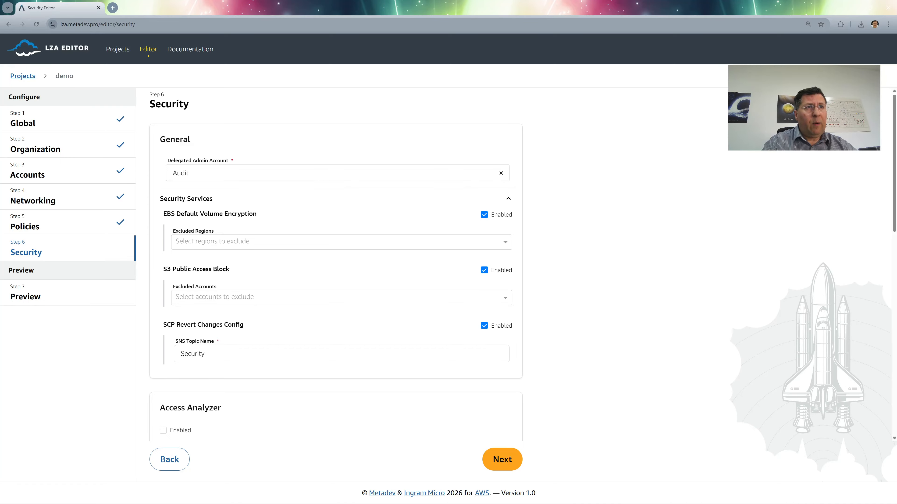
click(209, 242)
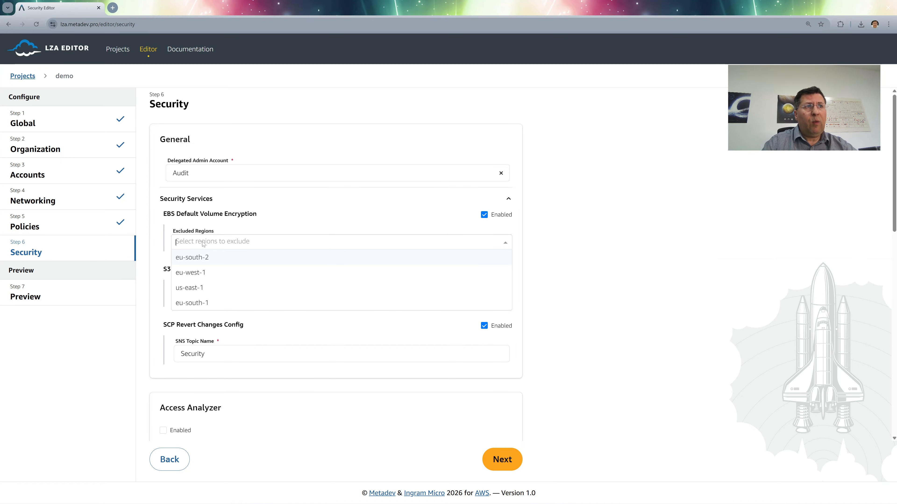
click(201, 258)
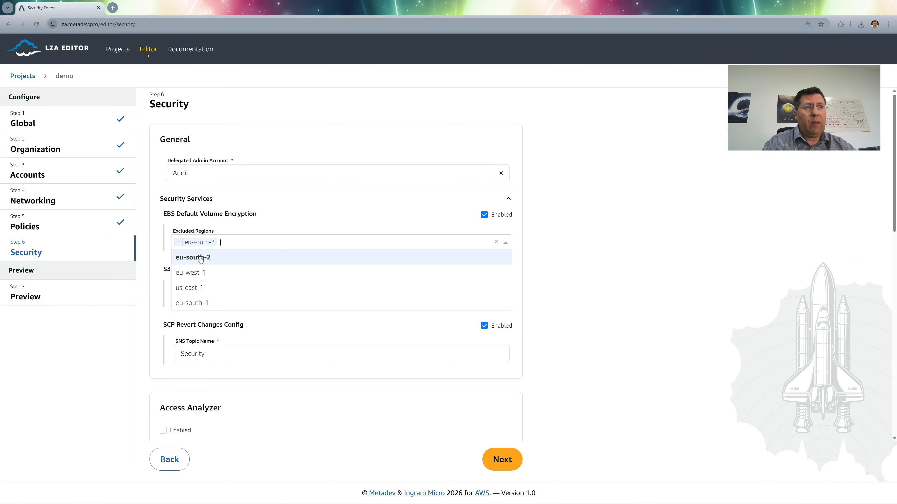
click(178, 243)
click(352, 205)
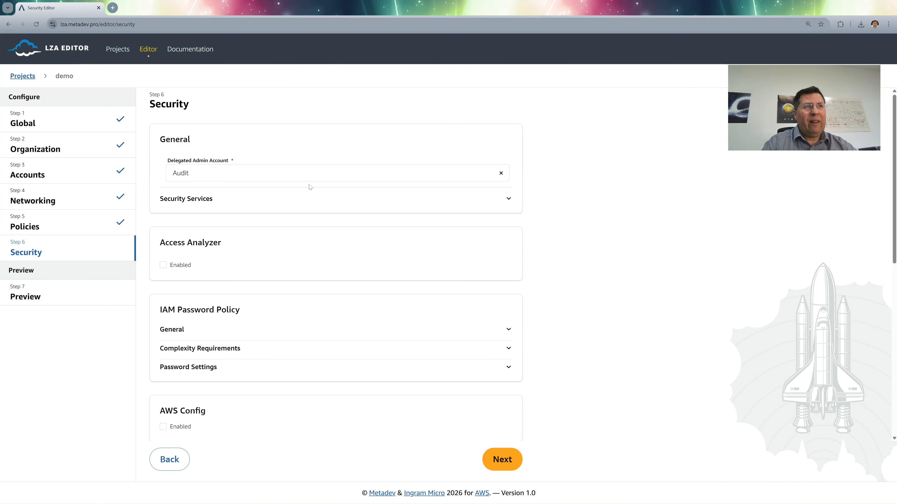
Enable Access Analyzer and disable it again.
scroll(302, 189, down, 1)
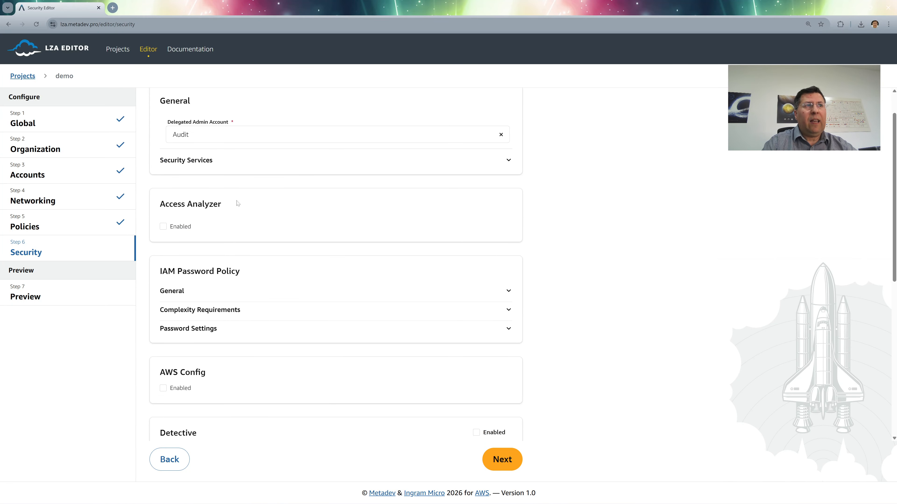
click(163, 227)
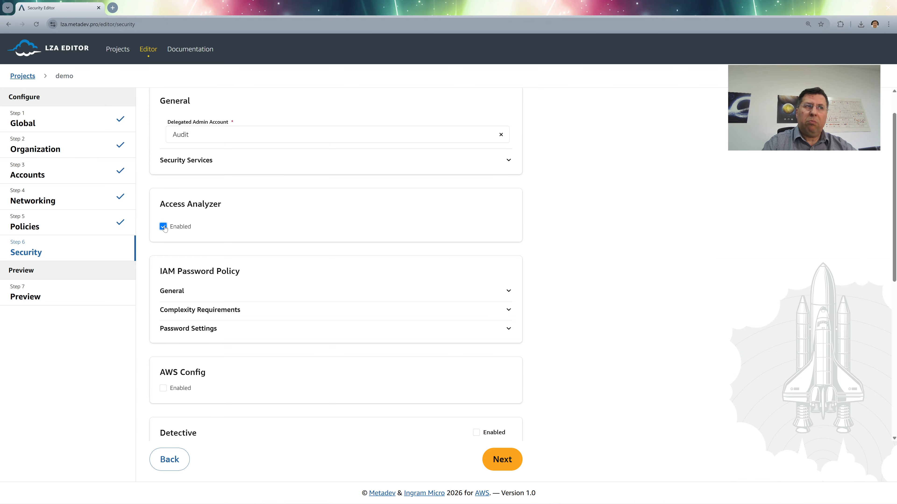
click(163, 227)
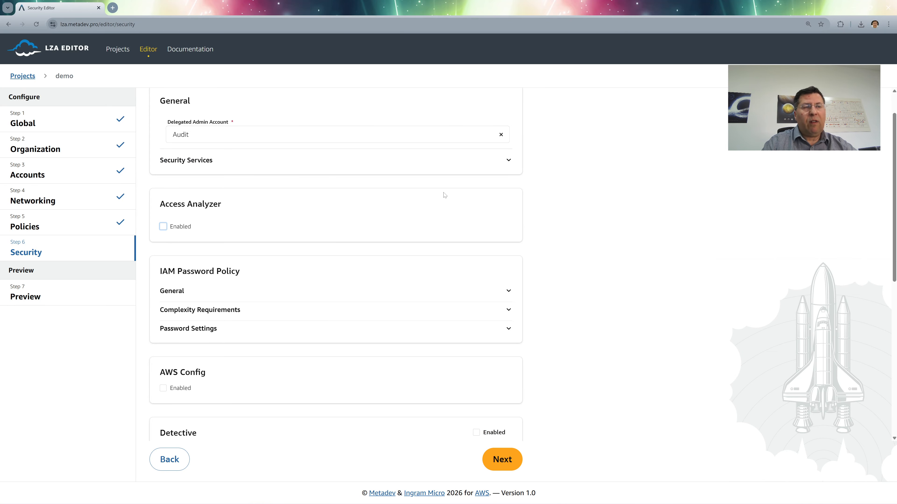
Review the password settings and complexity requirements of the IAM Password Policy, leaving uppercase letters required.
scroll(439, 204, down, 3)
click(253, 213)
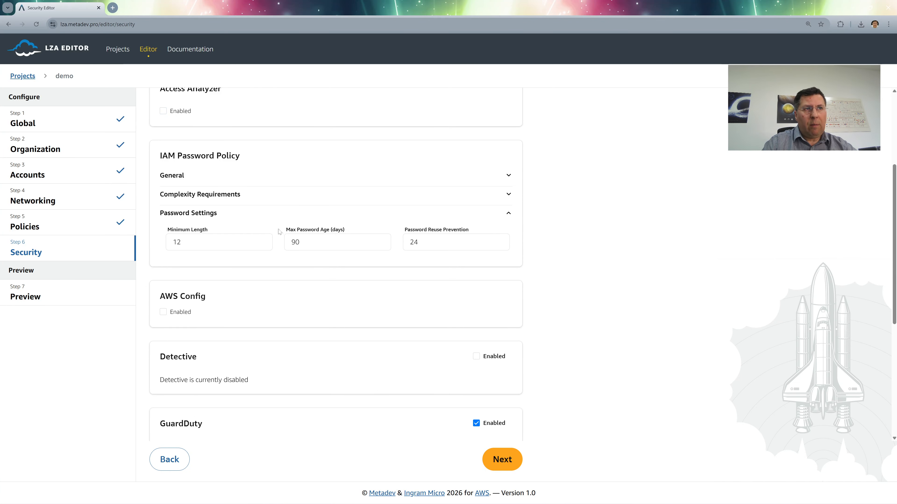
click(269, 197)
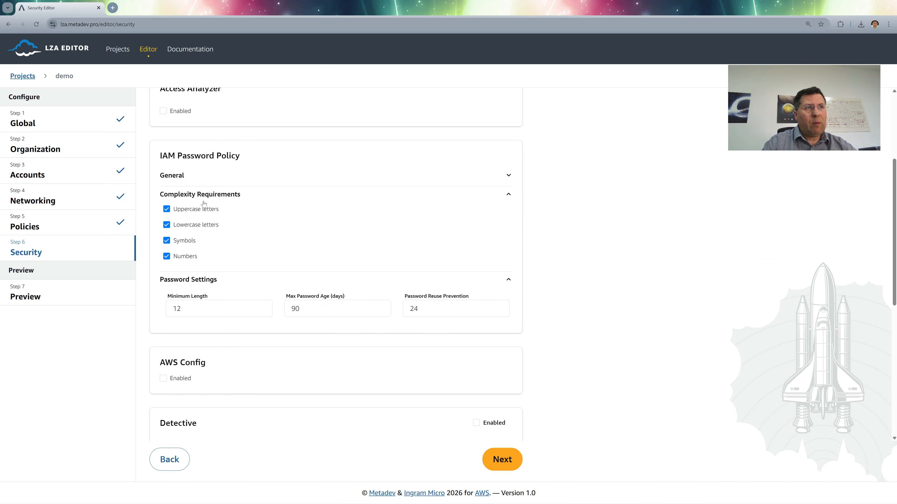
click(193, 212)
click(194, 212)
click(298, 197)
Accept the remaining security service settings, continuing to the Preview step, and open the vpc-production details in the diagram.
scroll(253, 204, down, 4)
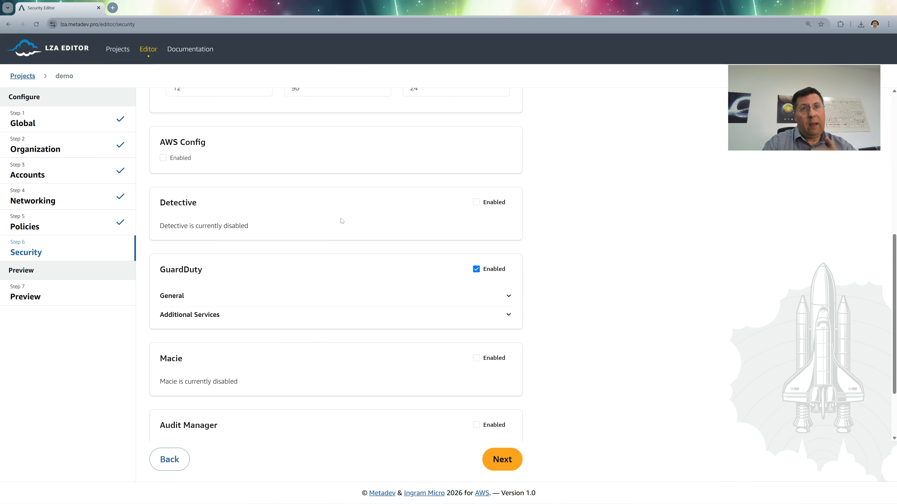
scroll(342, 221, down, 3)
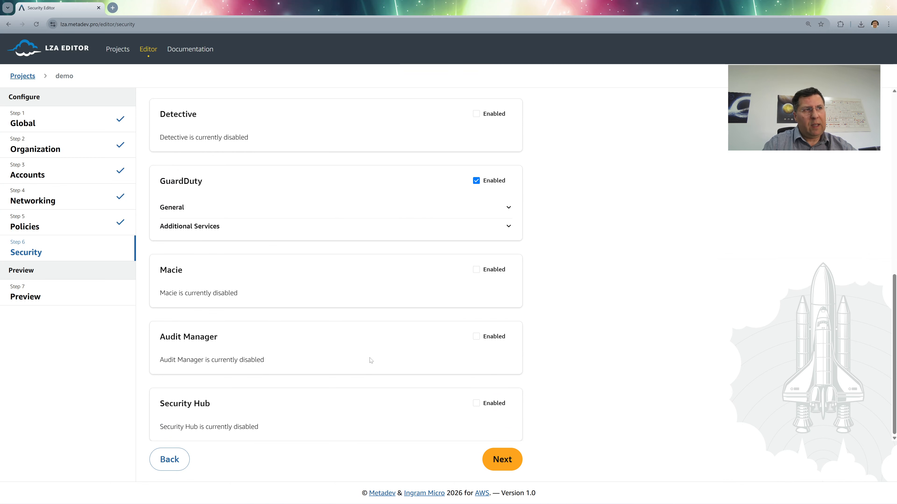
click(491, 457)
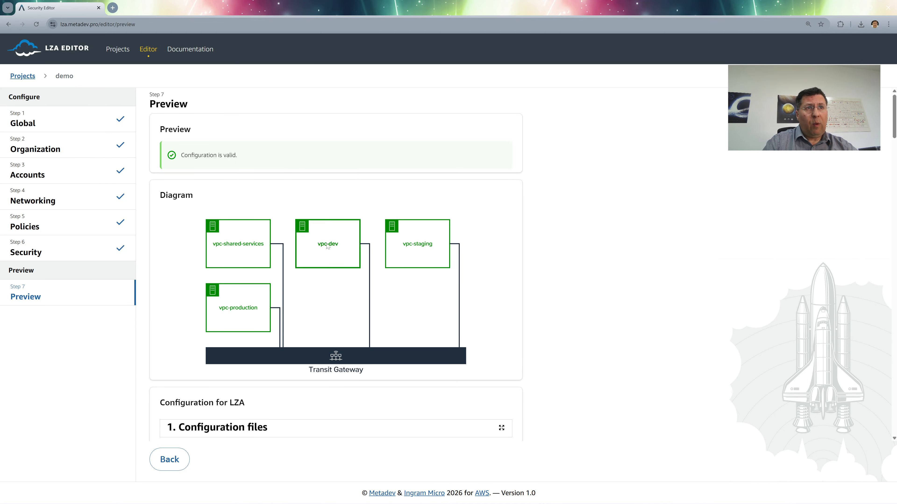
click(255, 302)
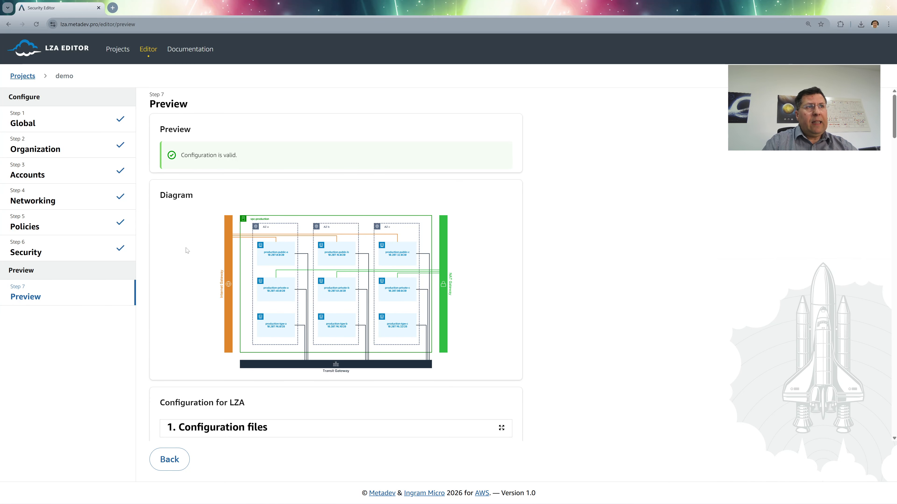
View accounts-config.yaml among the generated configuration files, and look over the generated policies.
scroll(553, 287, down, 5)
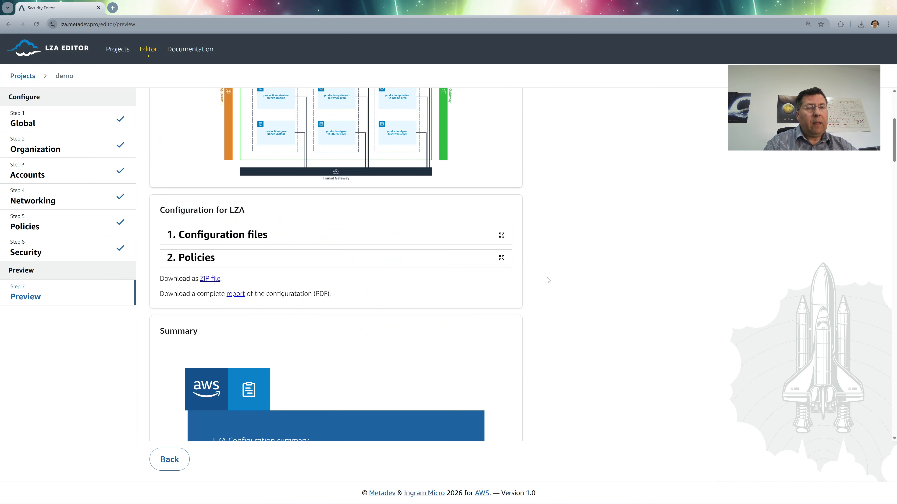
click(228, 238)
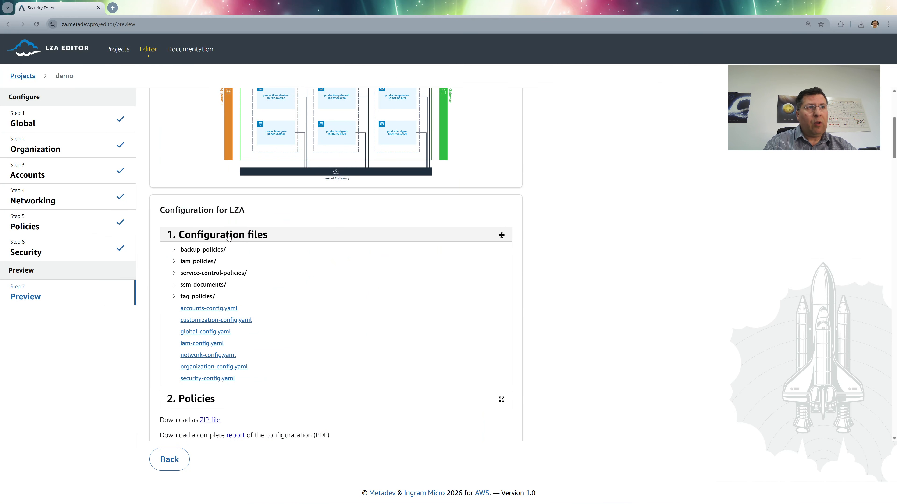
click(220, 309)
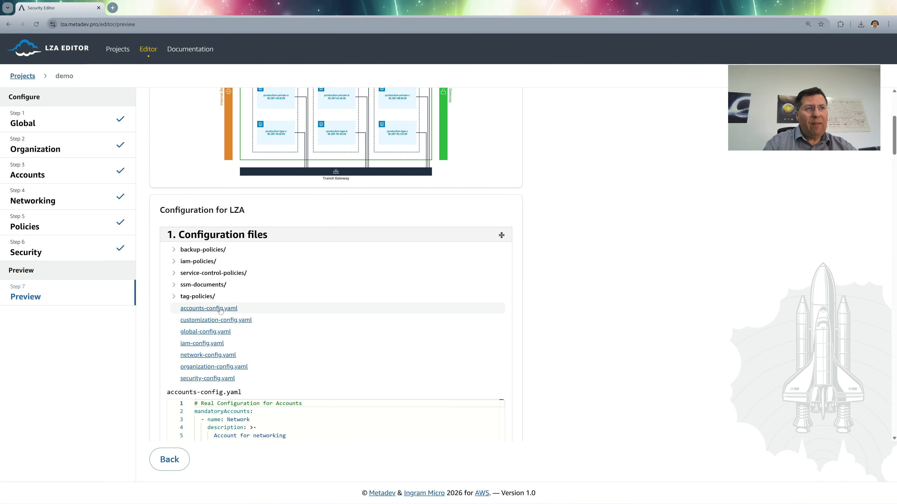
scroll(278, 316, down, 3)
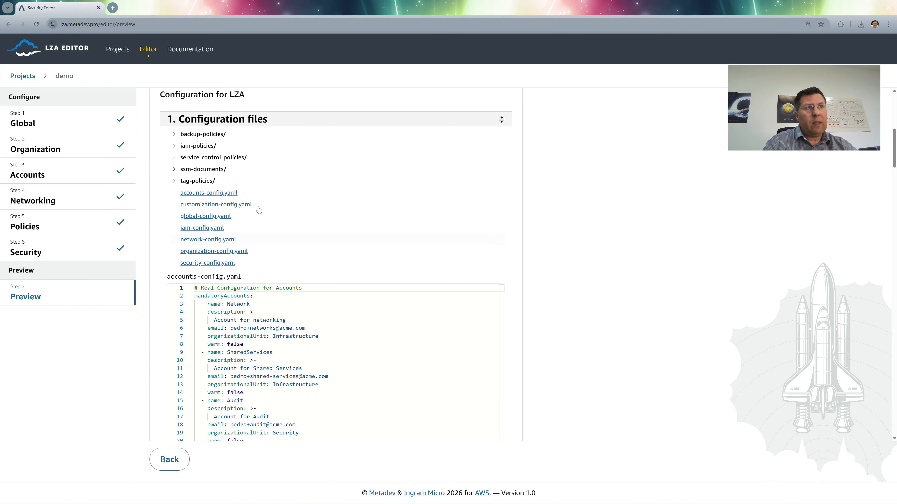
click(246, 121)
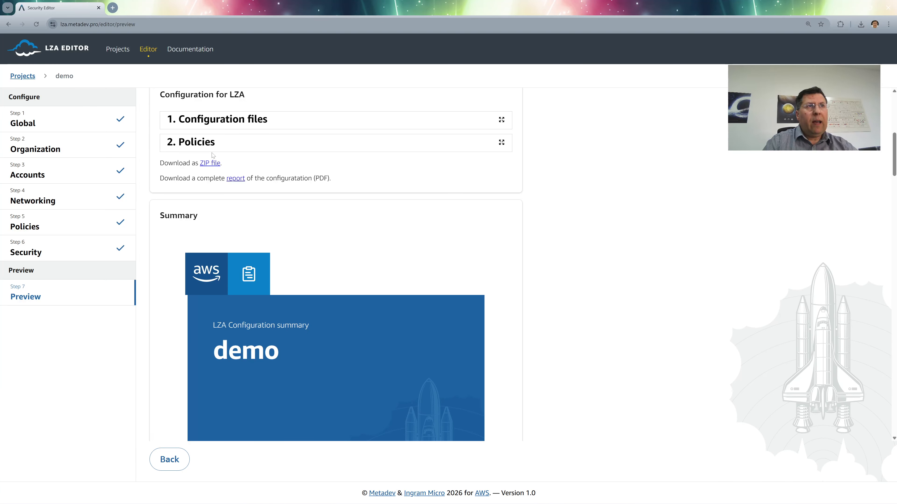
click(199, 145)
click(199, 143)
Download the configuration as a ZIP file and open the downloaded demo.pdf report in the PDF reader.
click(208, 163)
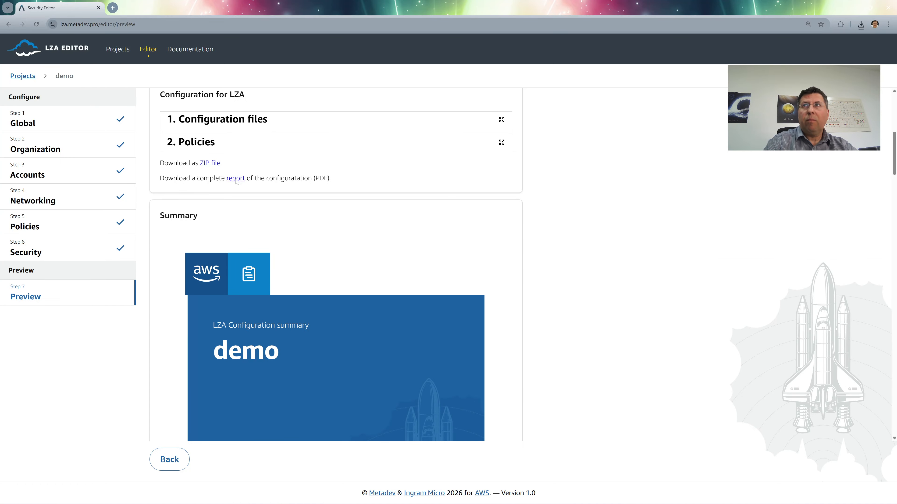
click(860, 25)
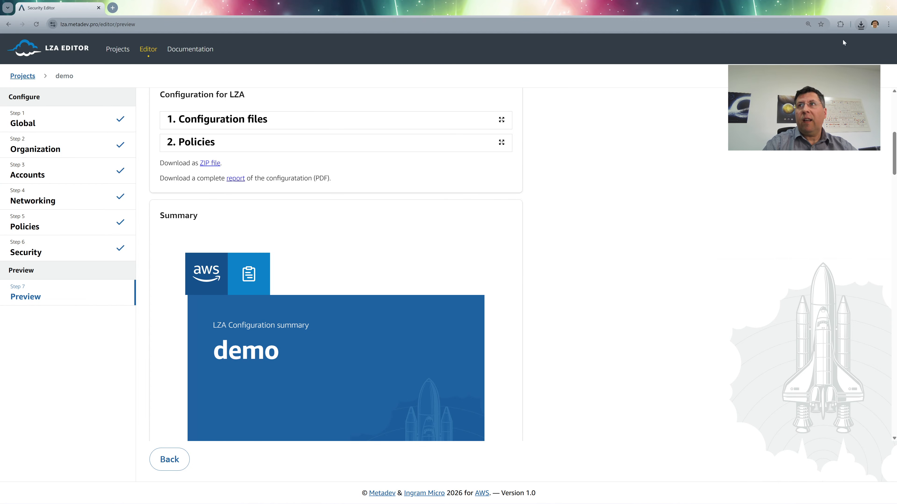
click(793, 60)
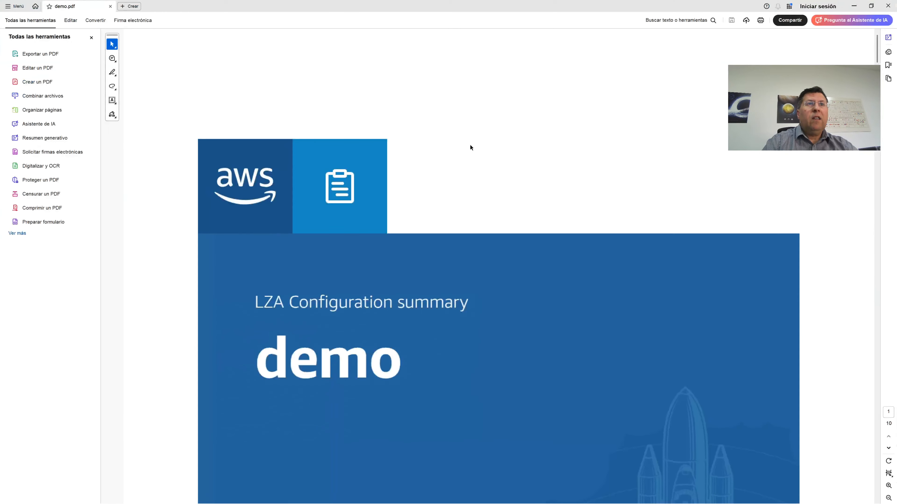
Read through the demo.pdf configuration summary, from the cover to the Networking and Security sections, and close the report.
scroll(502, 181, down, 1)
scroll(501, 181, down, 1)
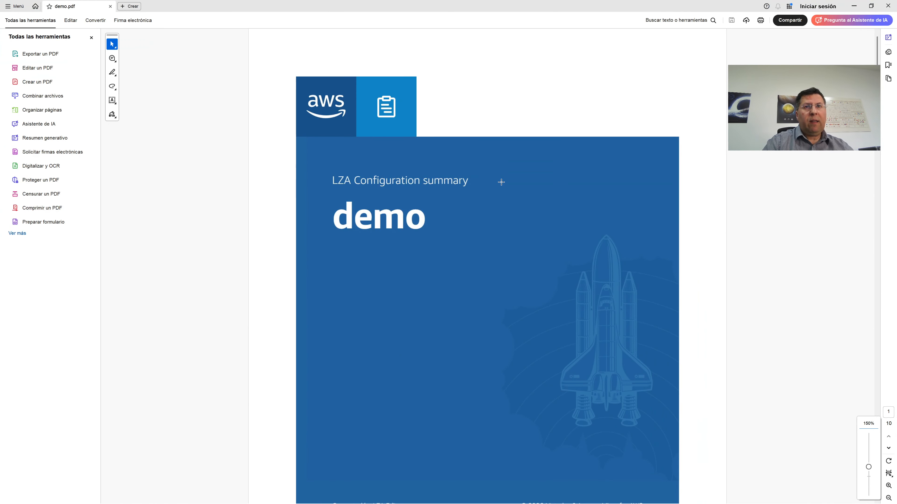
scroll(664, 237, down, 12)
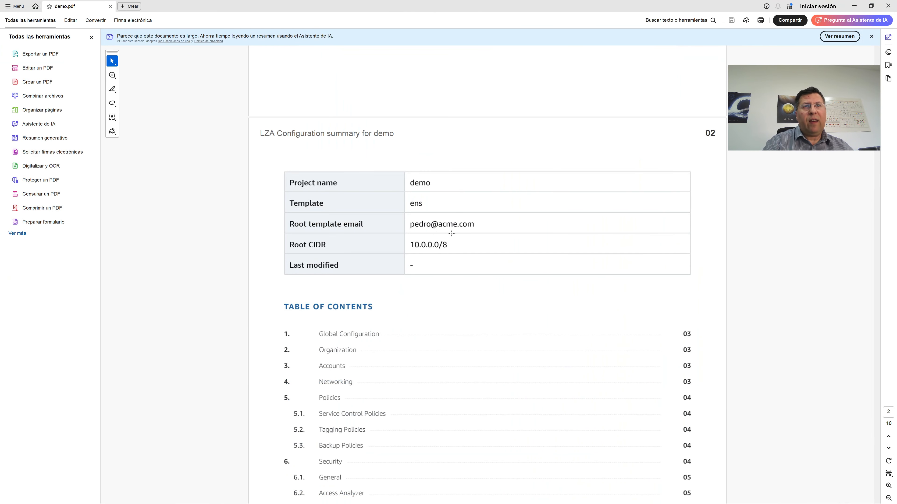
scroll(439, 233, down, 15)
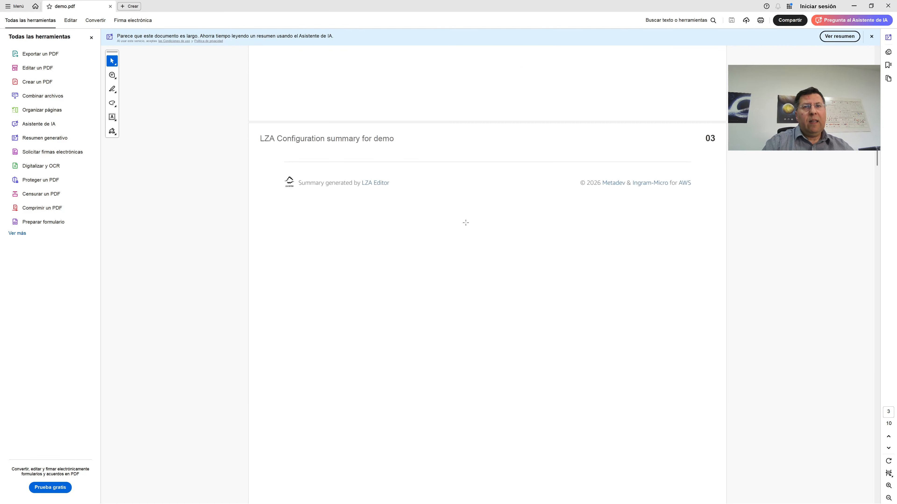
scroll(466, 225, down, 3)
key(End)
scroll(465, 222, down, 5)
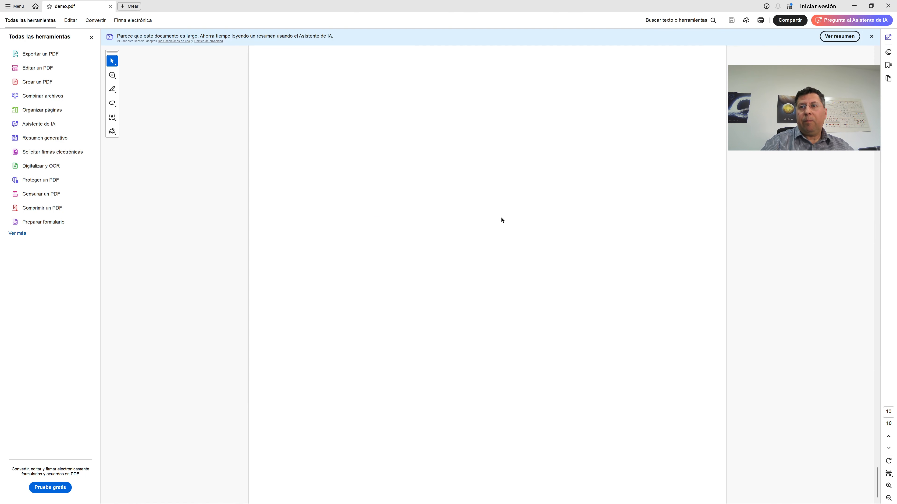
key(Home)
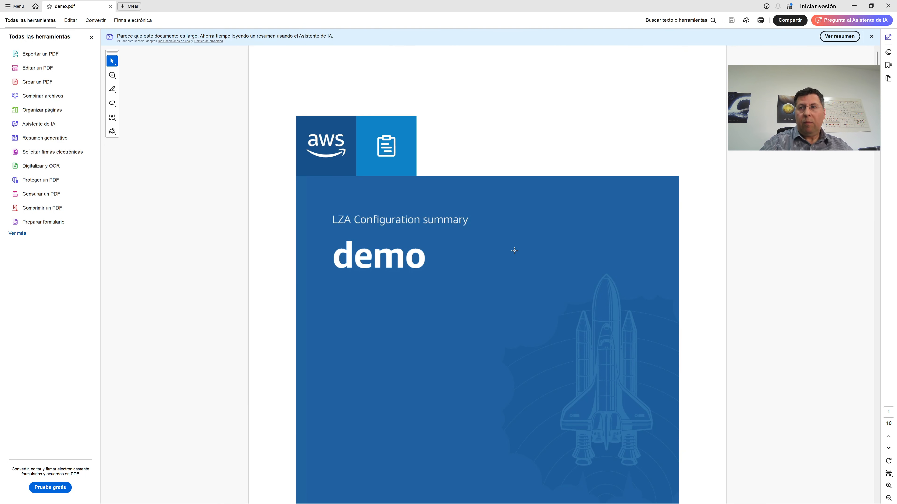
scroll(514, 251, down, 20)
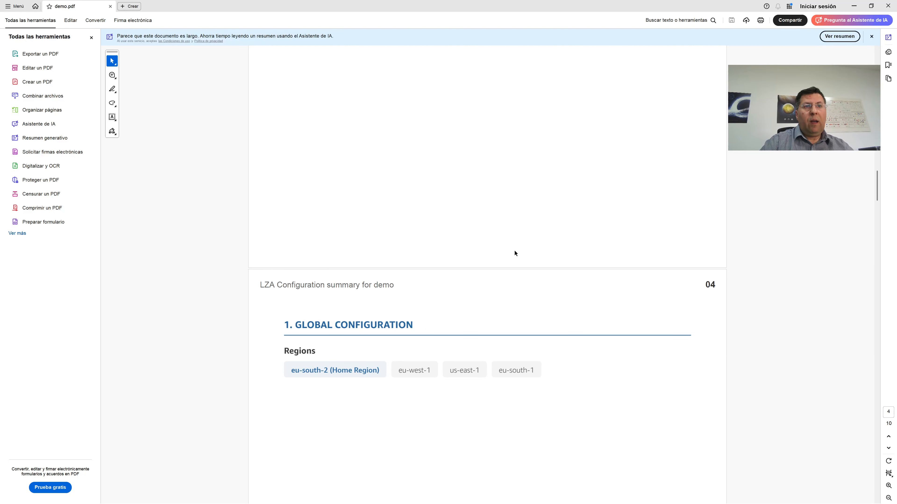
scroll(515, 250, down, 10)
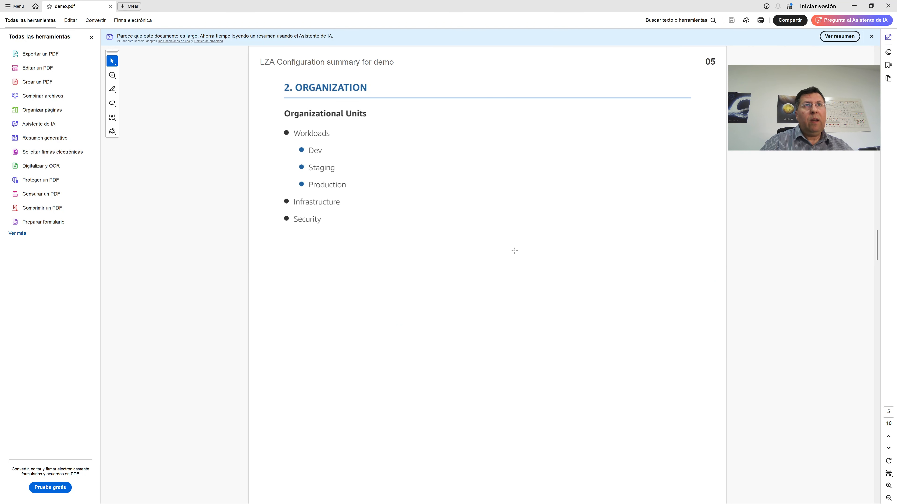
scroll(515, 250, down, 6)
scroll(514, 250, down, 12)
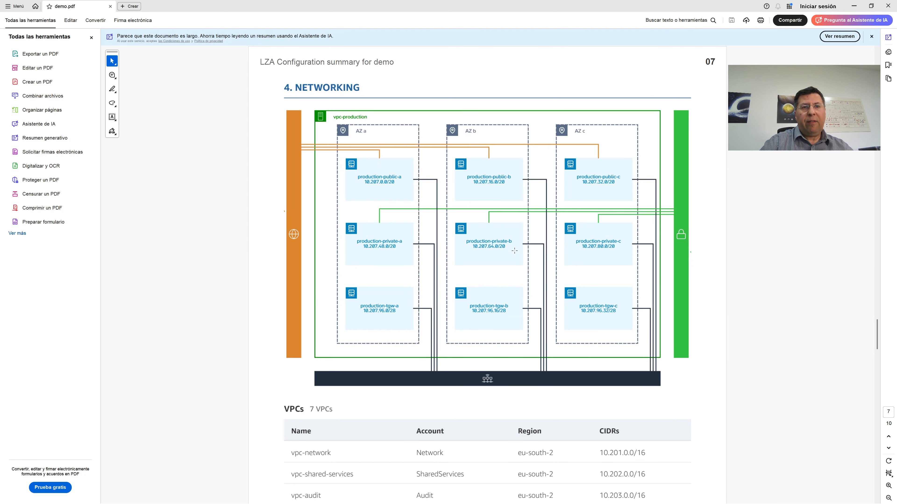
scroll(515, 250, down, 20)
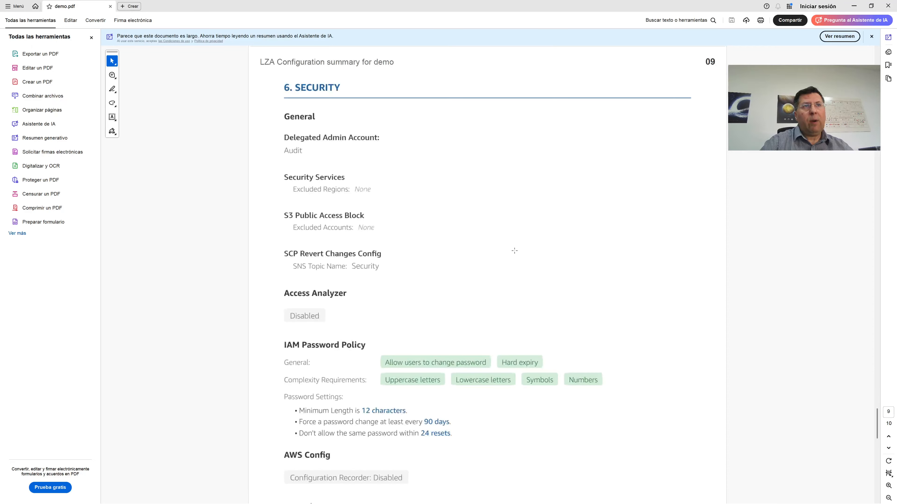
scroll(514, 251, down, 10)
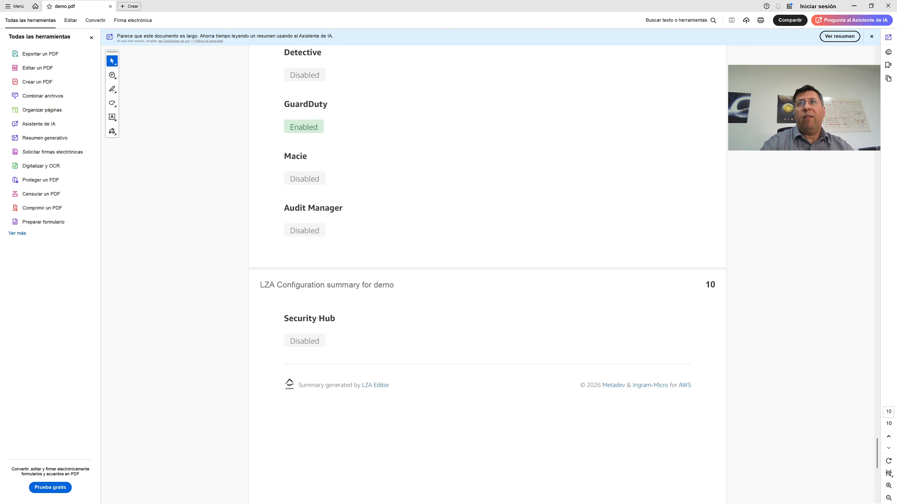
click(888, 6)
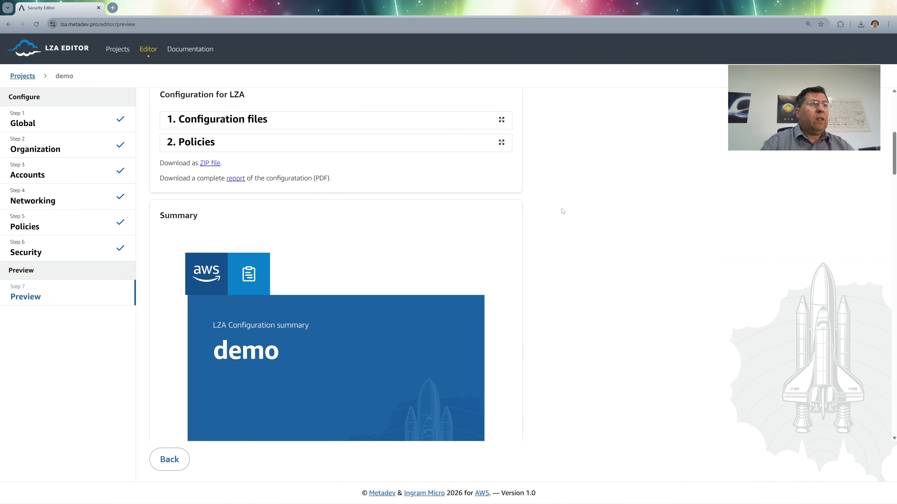